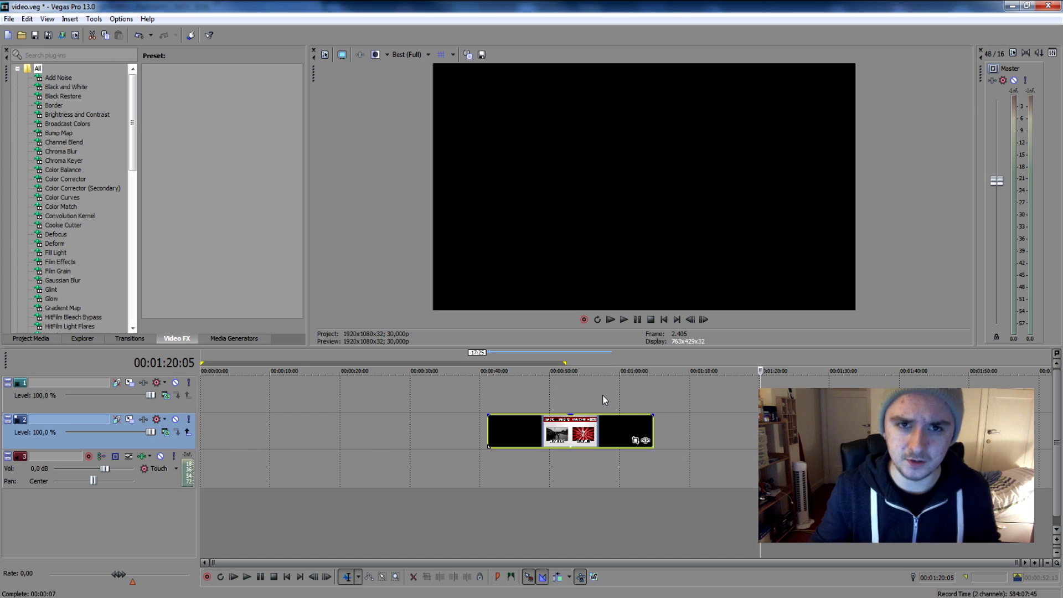
Scrub through the outro clip and play it once, ending on the end screen.
{"action": "left_click", "coordinate": [548, 430]}
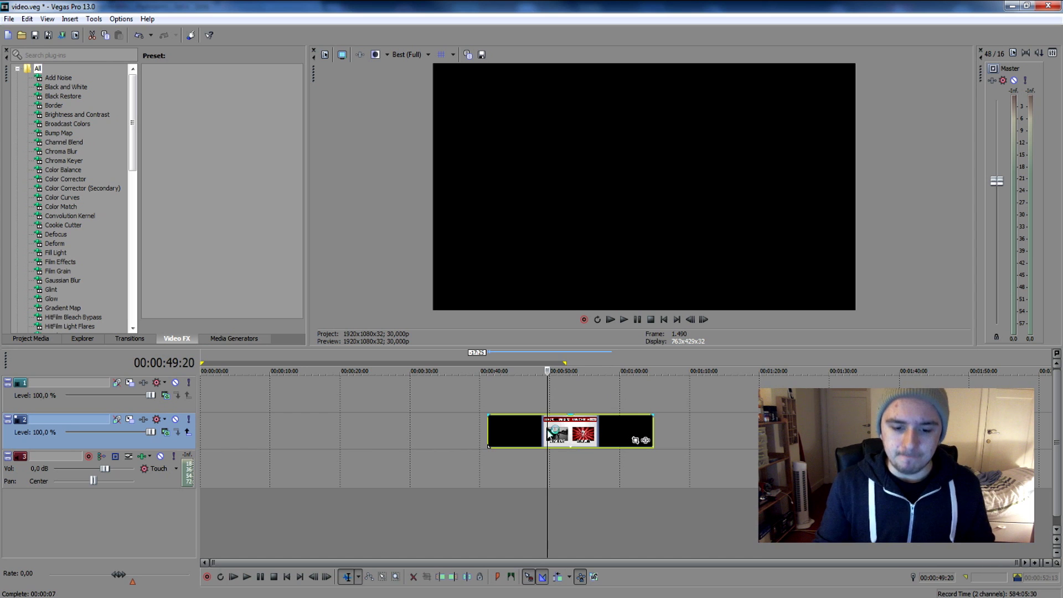
{"action": "left_click", "coordinate": [582, 429]}
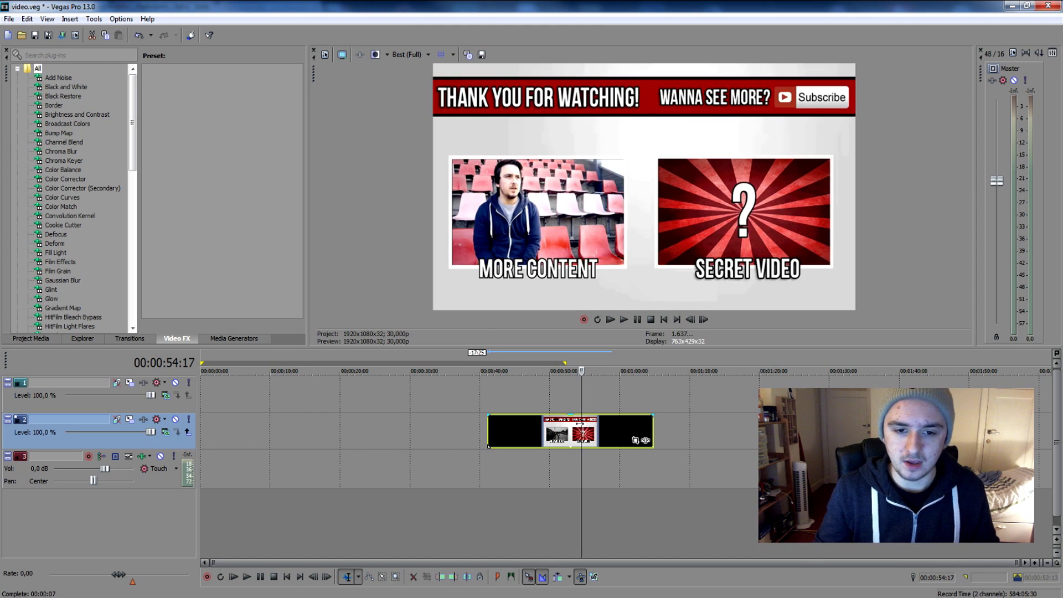
{"action": "left_click", "coordinate": [532, 427]}
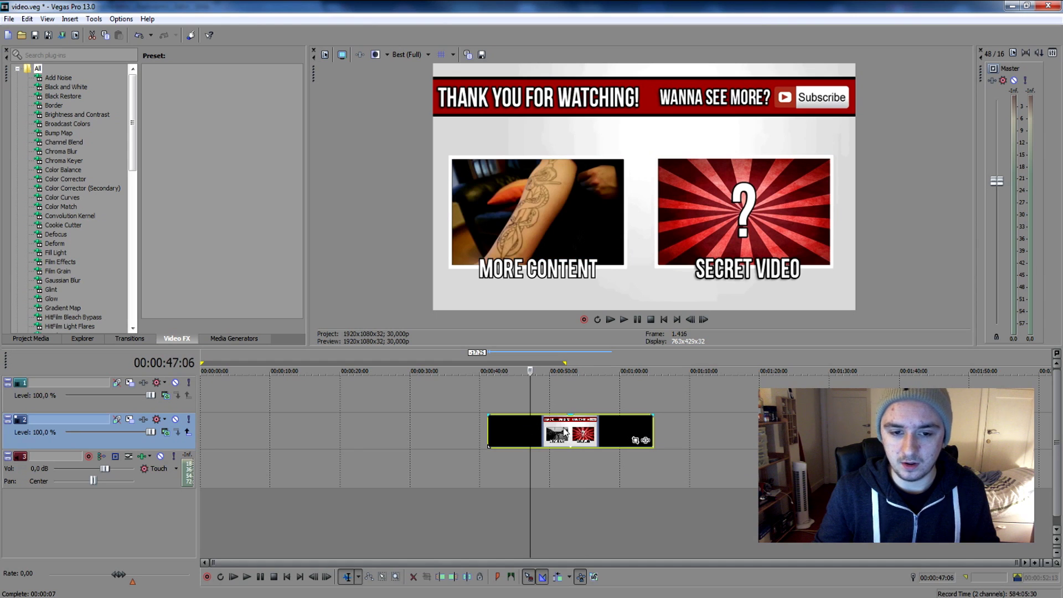
{"action": "left_click", "coordinate": [598, 428]}
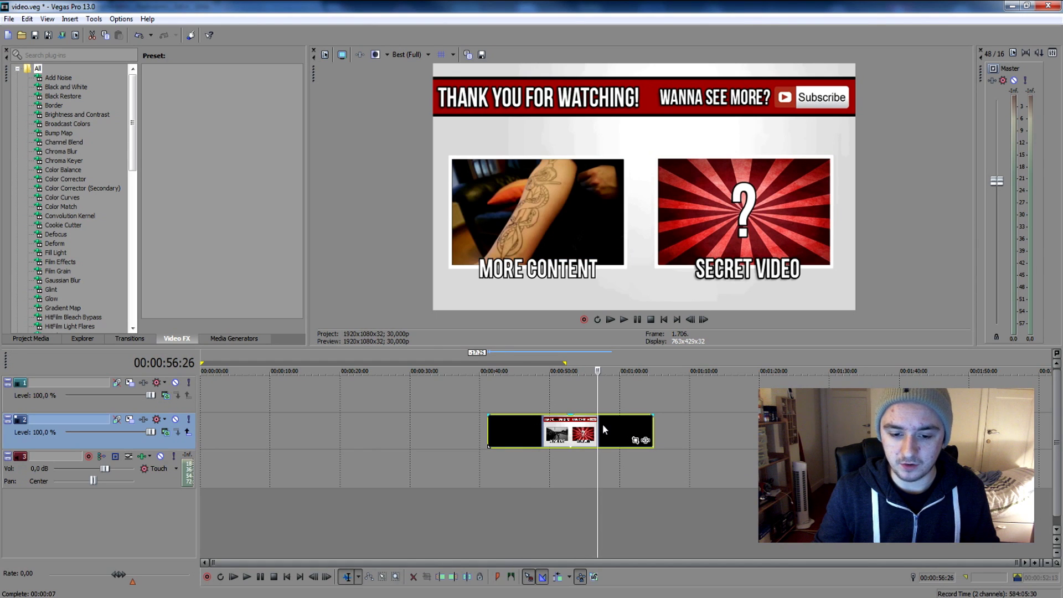
{"action": "left_click", "coordinate": [532, 424]}
{"action": "scroll", "coordinate": [528, 412], "scroll_direction": "up", "scroll_amount": 2}
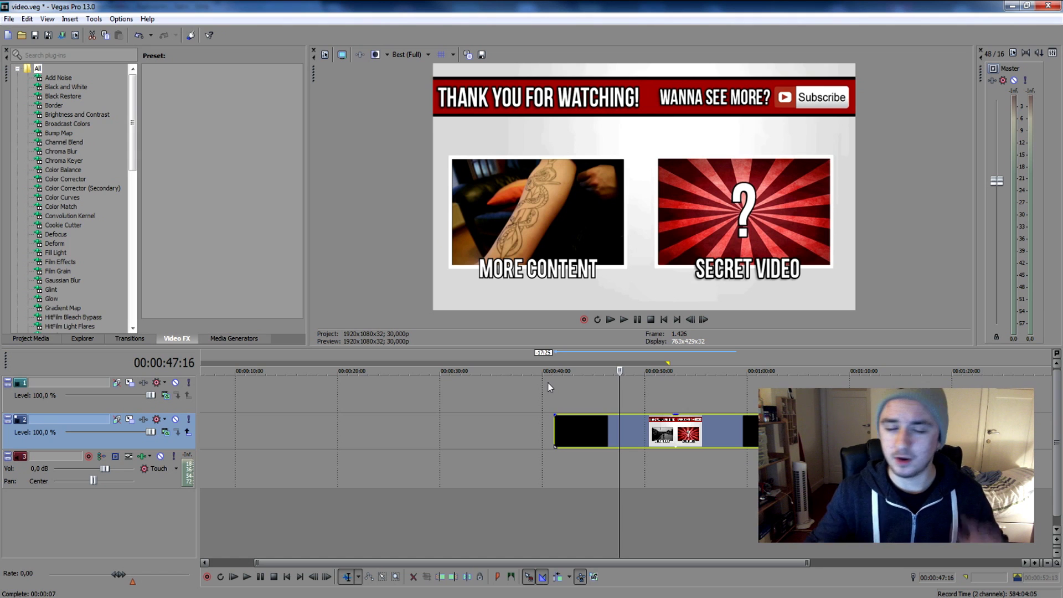
{"action": "left_click", "coordinate": [535, 391]}
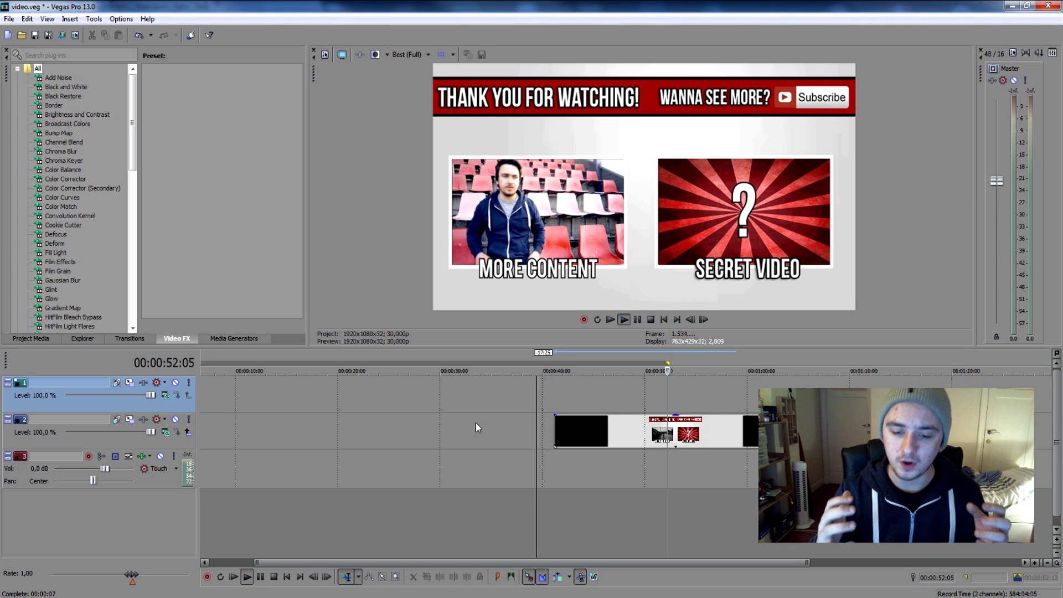
{"action": "key", "text": "space"}
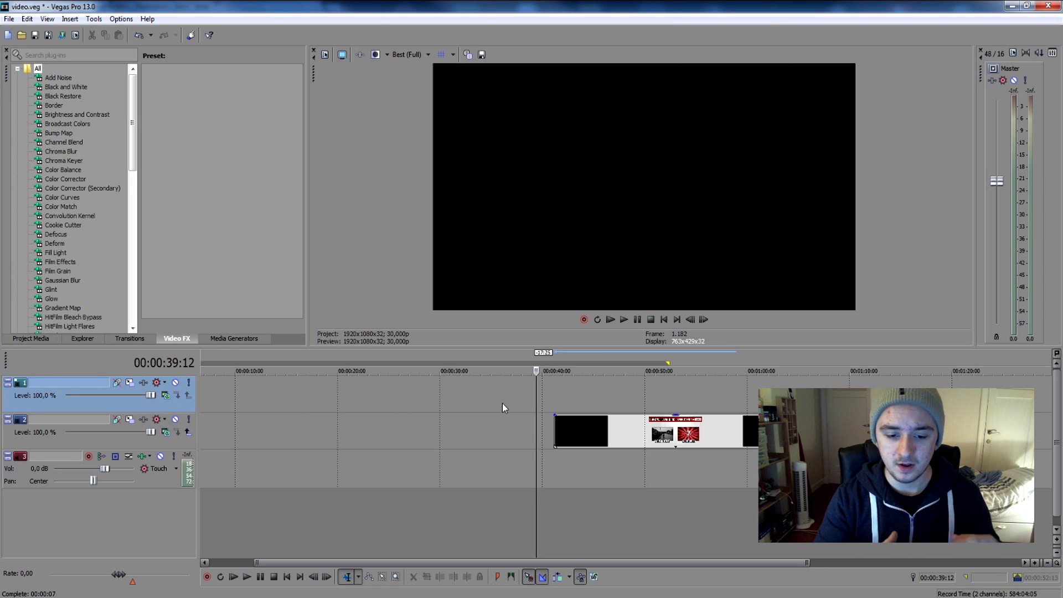
{"action": "left_click", "coordinate": [601, 384]}
{"action": "left_click", "coordinate": [629, 386]}
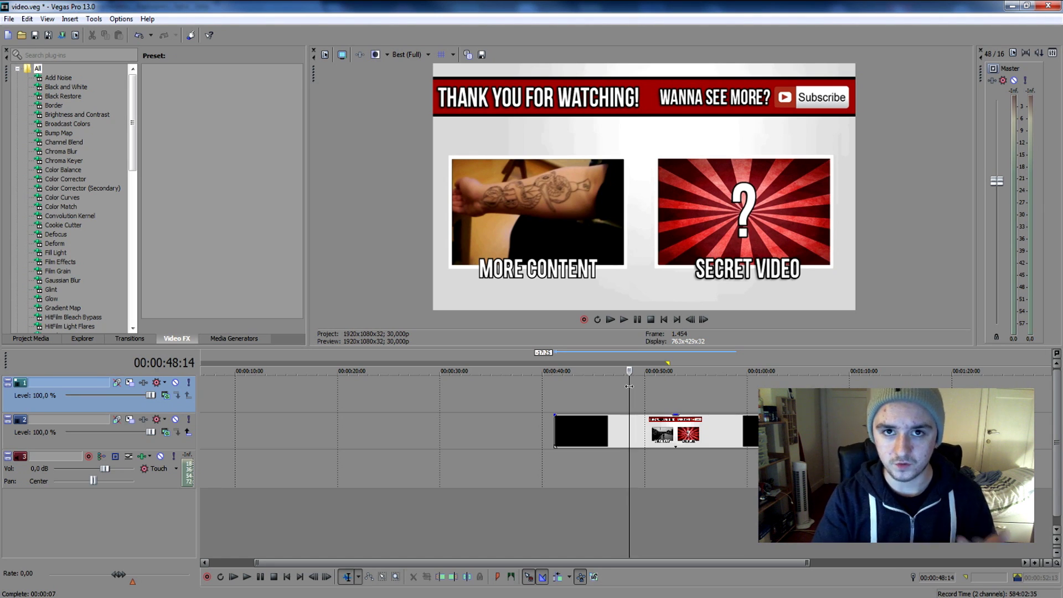
Uncheck Maintain aspect ratio and select Disable resample in the outro's properties, then test playback.
{"action": "left_click", "coordinate": [531, 416]}
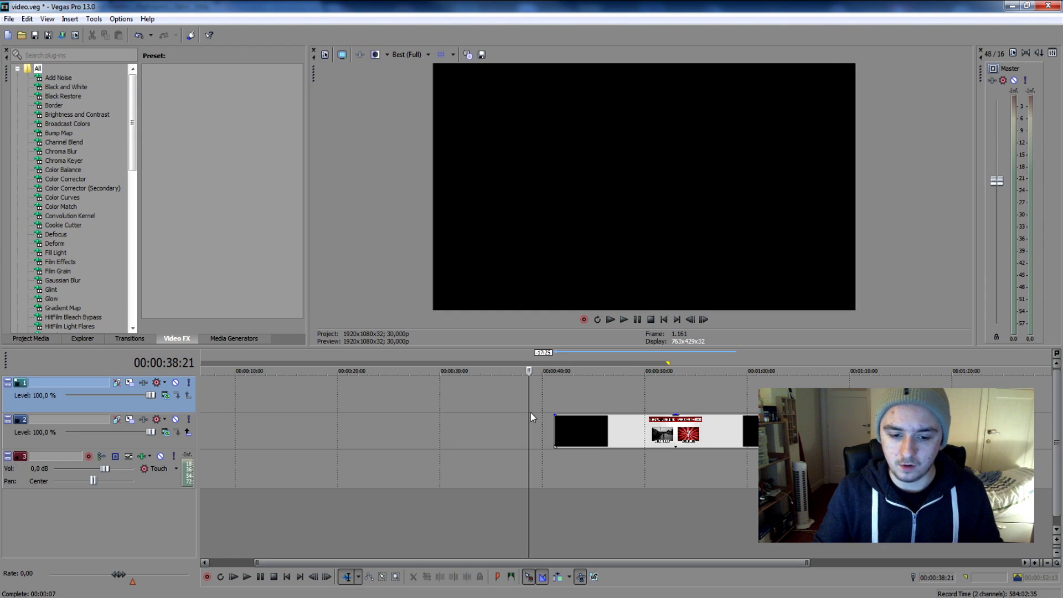
{"action": "left_click", "coordinate": [633, 442]}
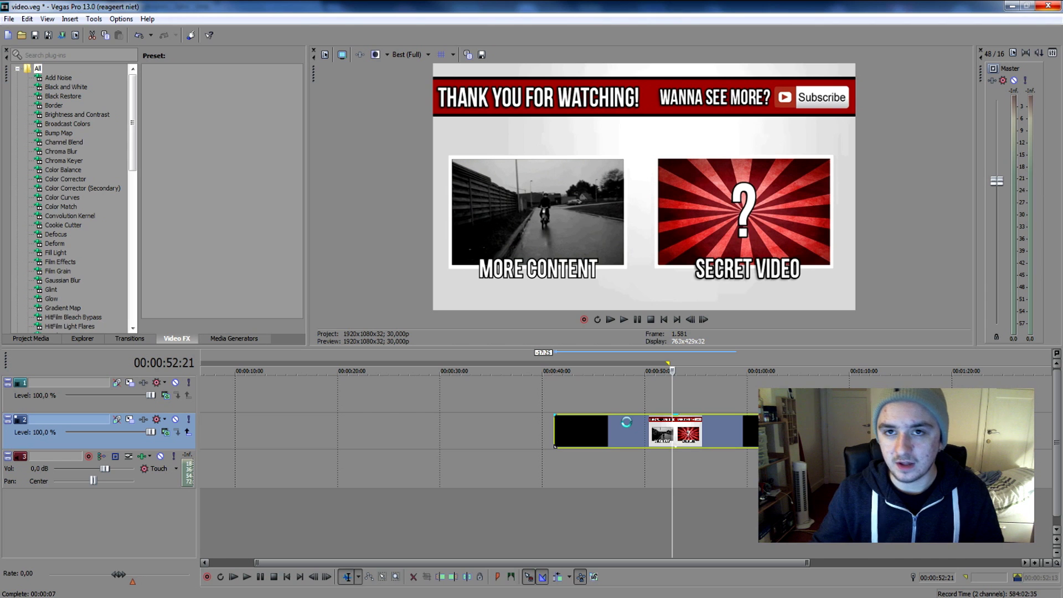
{"action": "right_click", "coordinate": [628, 422]}
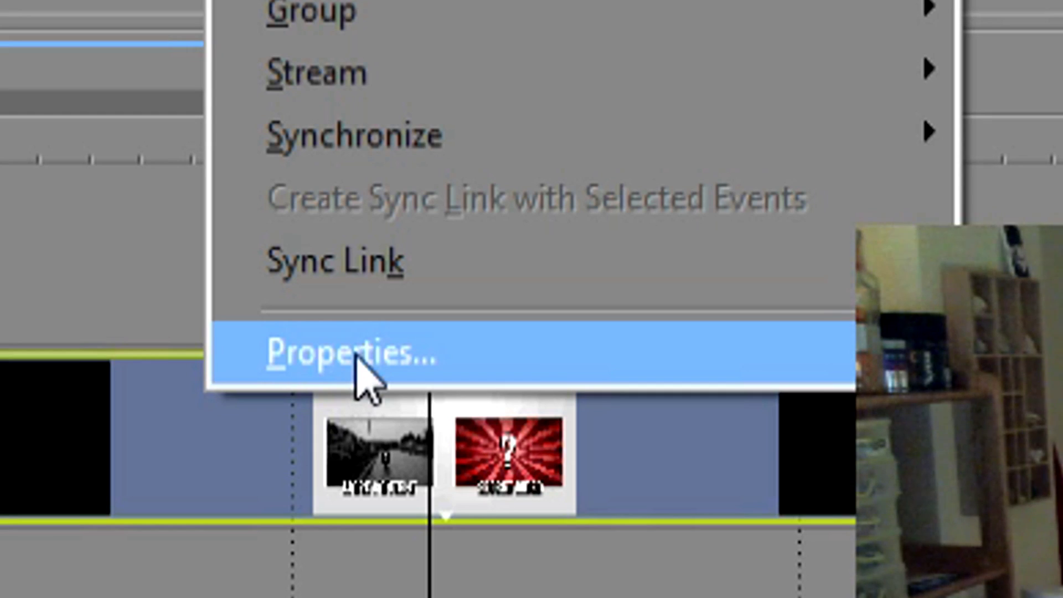
{"action": "left_click", "coordinate": [356, 354]}
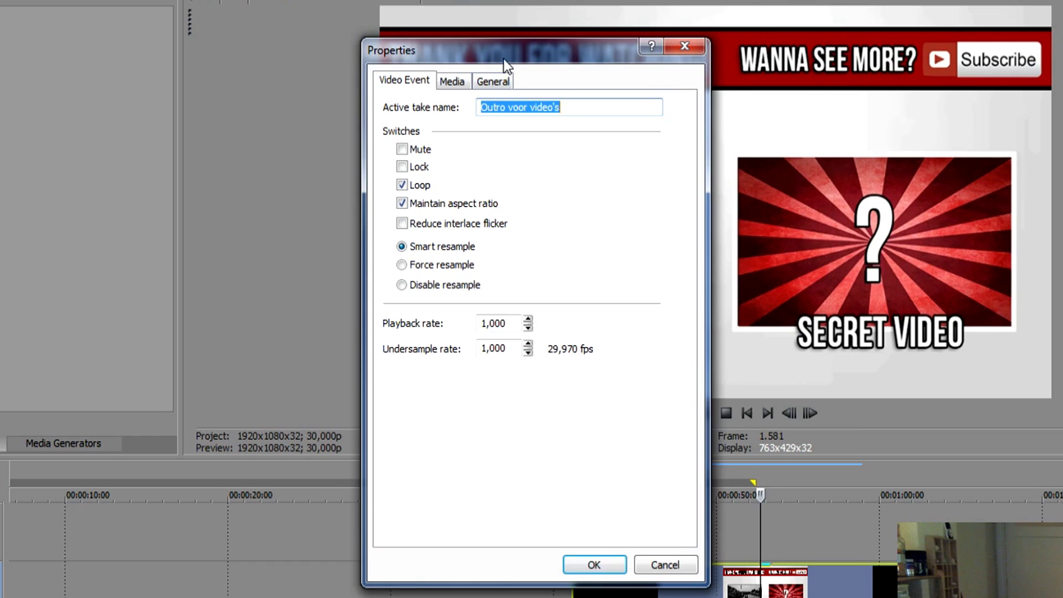
{"action": "left_click_drag", "start_coordinate": [504, 59], "coordinate": [647, 57]}
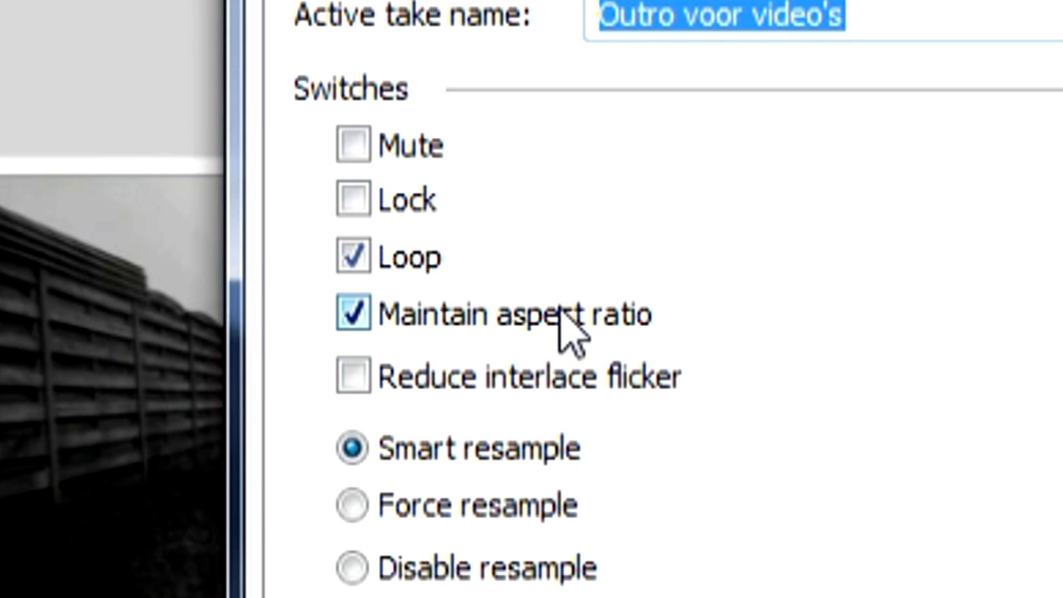
{"action": "left_click", "coordinate": [608, 207]}
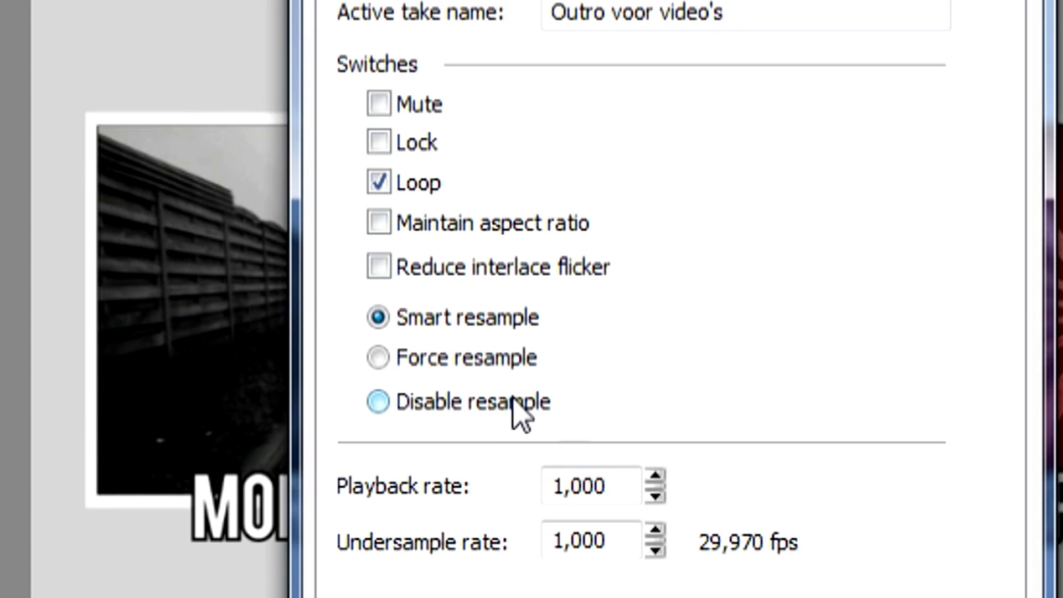
{"action": "left_click", "coordinate": [584, 407]}
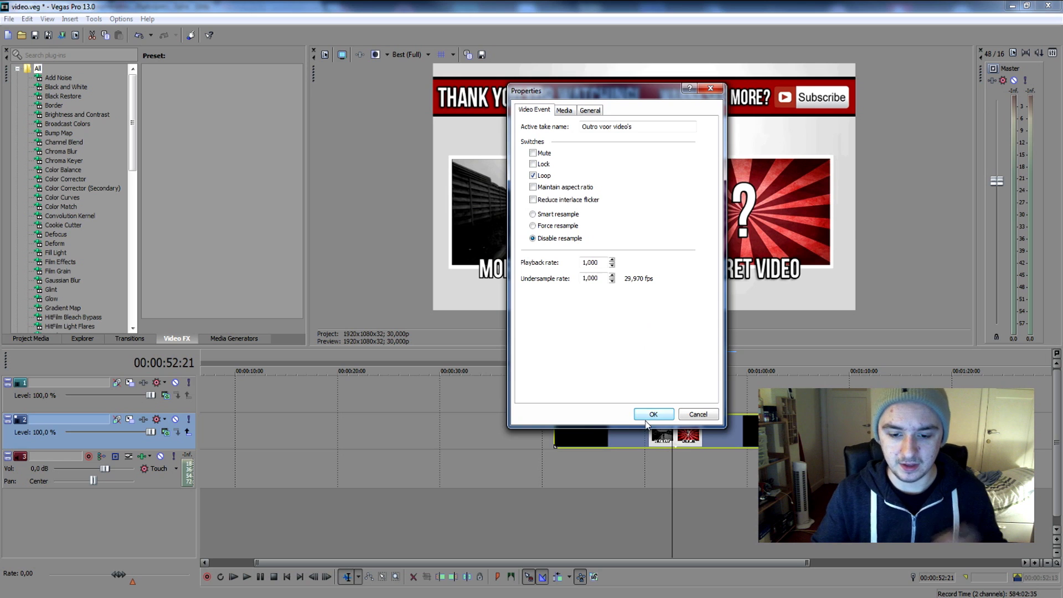
{"action": "left_click", "coordinate": [654, 414]}
{"action": "key", "text": "space"}
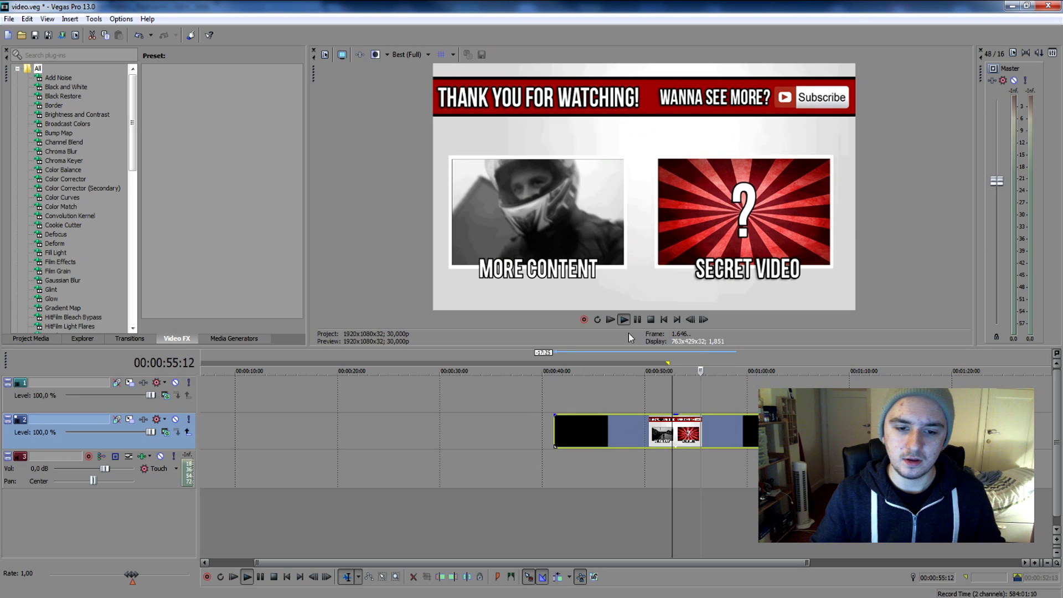
{"action": "key", "text": "space"}
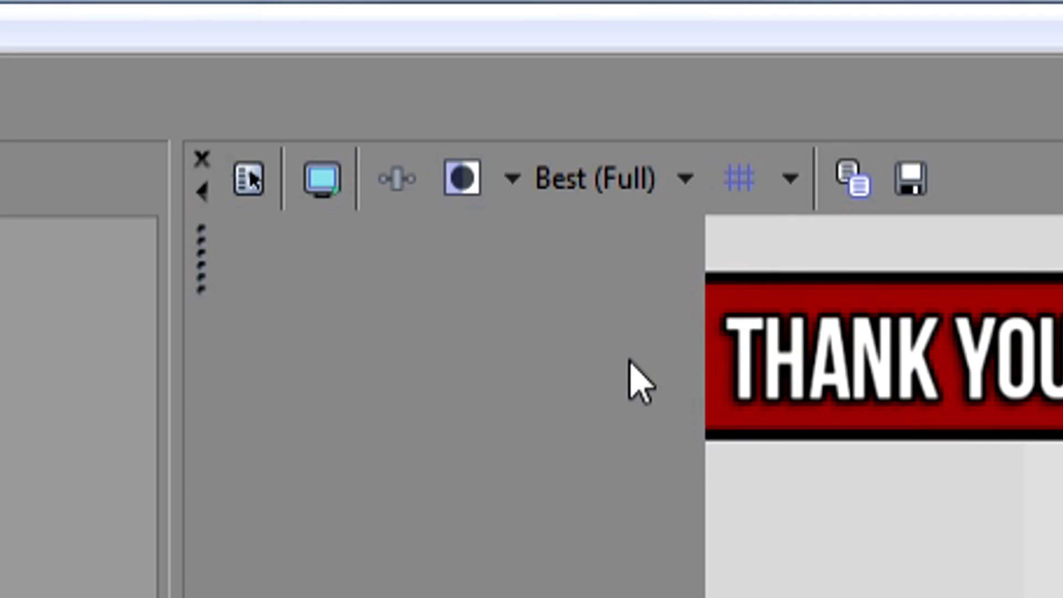
Try Draft (Half) and Preview (Half) preview quality, then settle on Best (Half).
{"action": "left_click", "coordinate": [590, 185]}
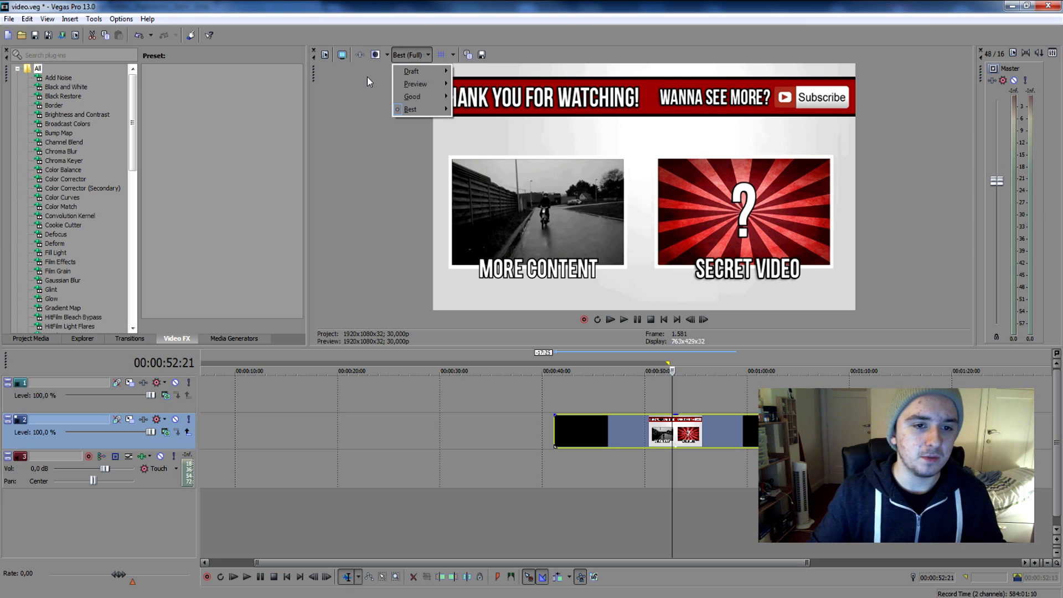
{"action": "mouse_move", "coordinate": [417, 161]}
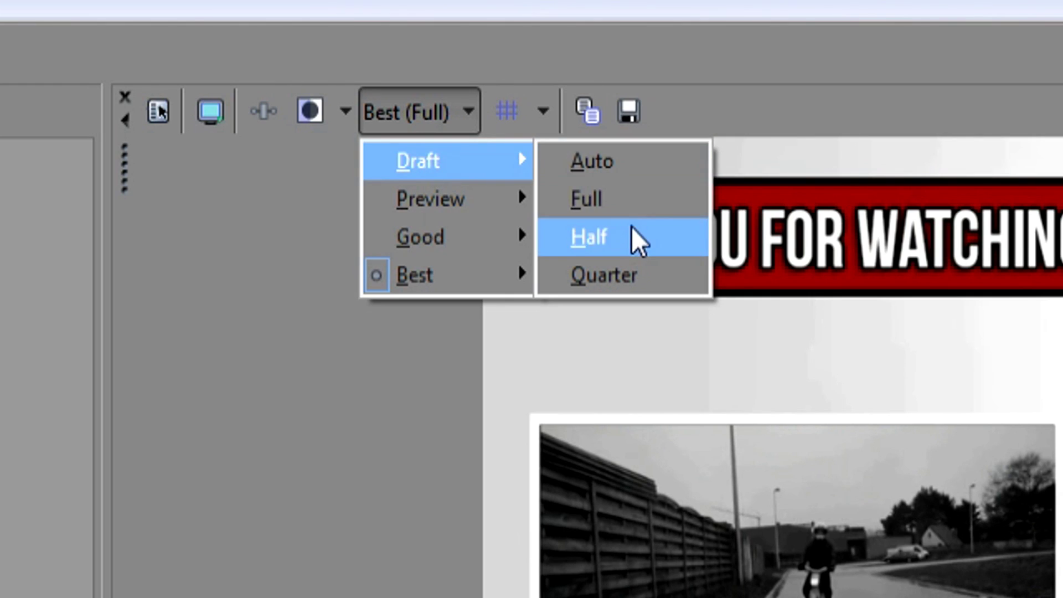
{"action": "left_click", "coordinate": [636, 239]}
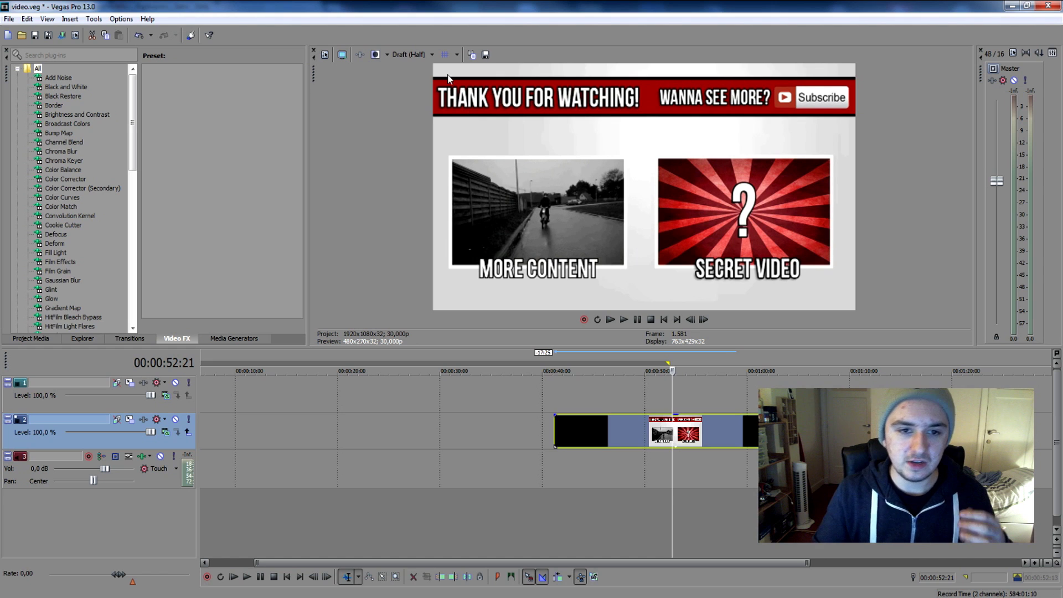
{"action": "left_click", "coordinate": [420, 54]}
{"action": "mouse_move", "coordinate": [411, 187]}
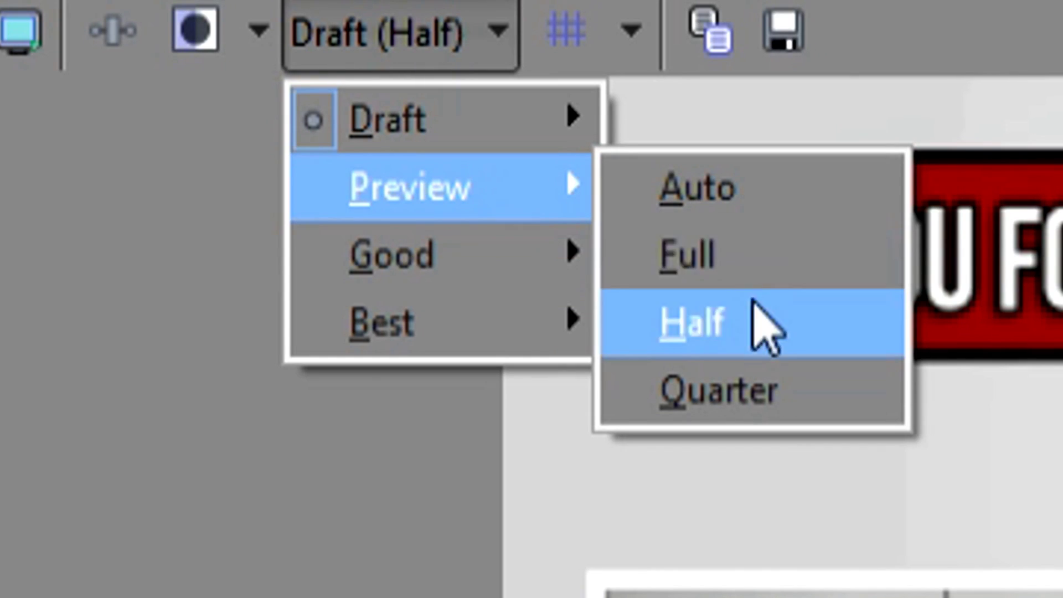
{"action": "left_click", "coordinate": [751, 307]}
{"action": "left_click", "coordinate": [412, 56]}
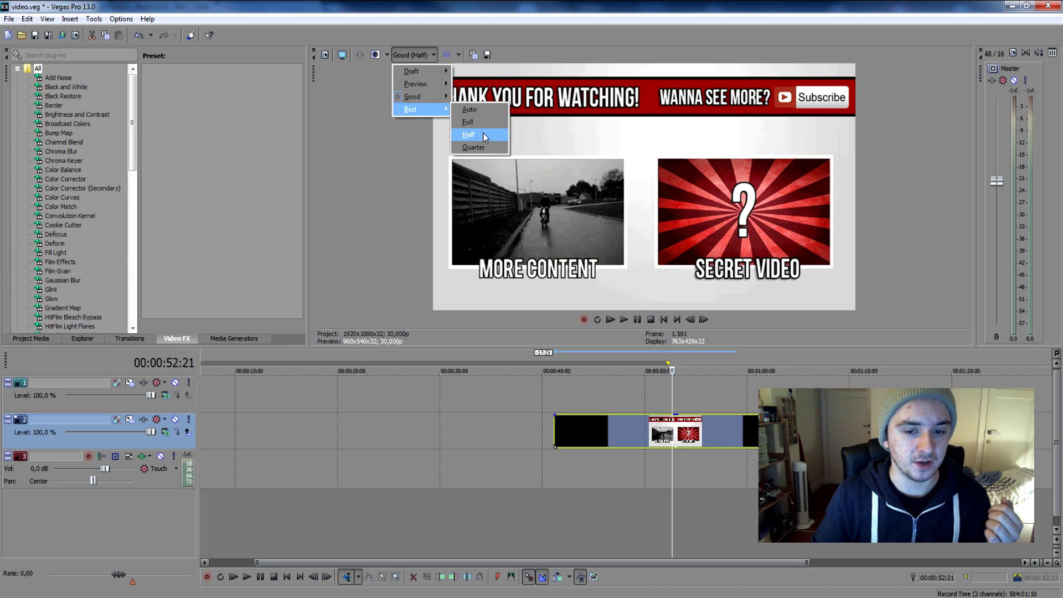
{"action": "left_click", "coordinate": [482, 134]}
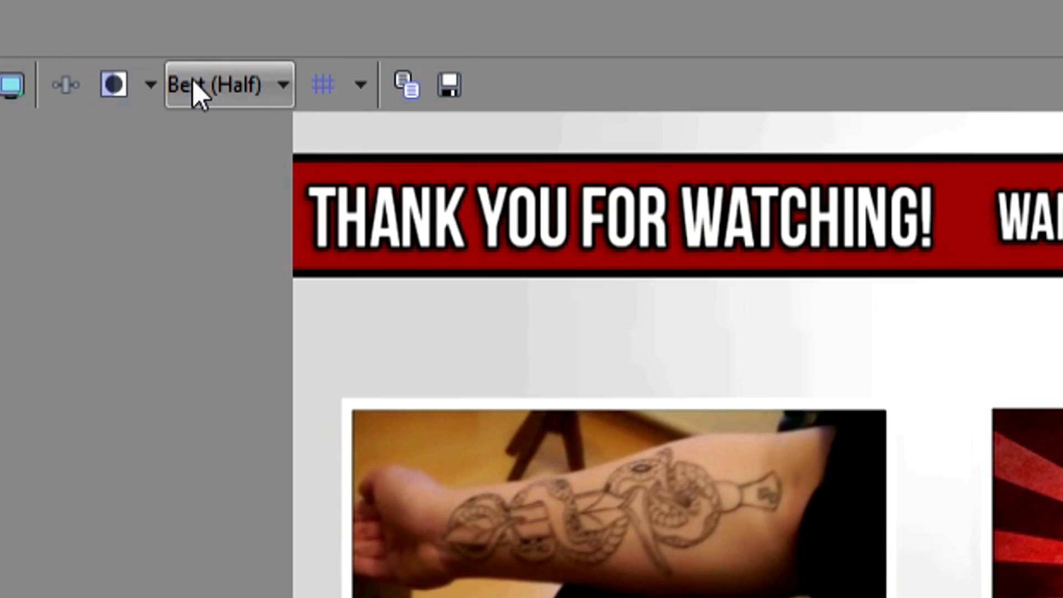
Try Draft (Quarter) preview quality, then settle on Best (Quarter).
{"action": "left_click", "coordinate": [403, 54]}
{"action": "mouse_move", "coordinate": [376, 190]}
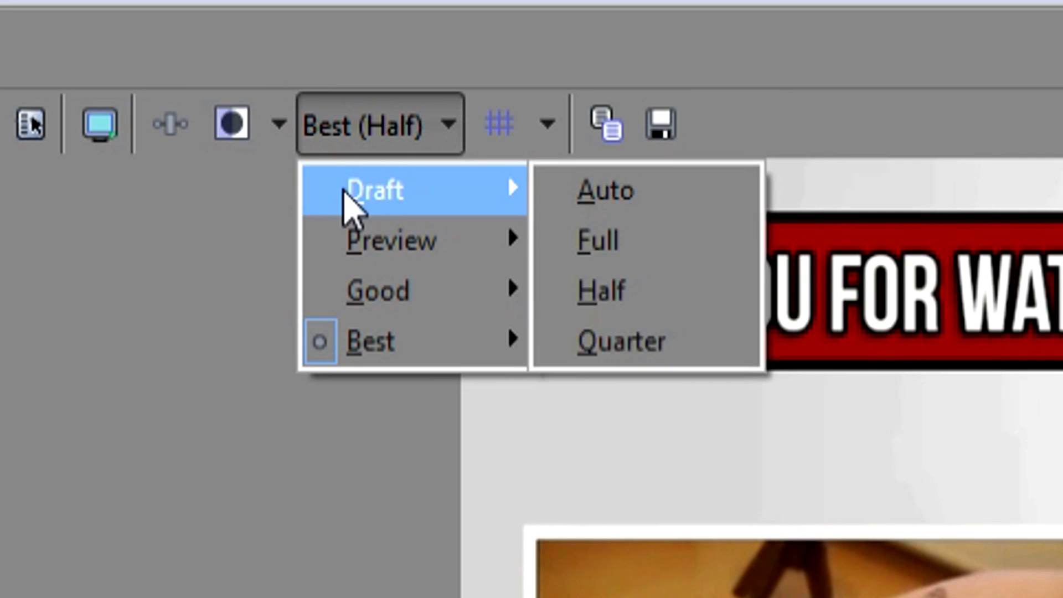
{"action": "left_click", "coordinate": [625, 336]}
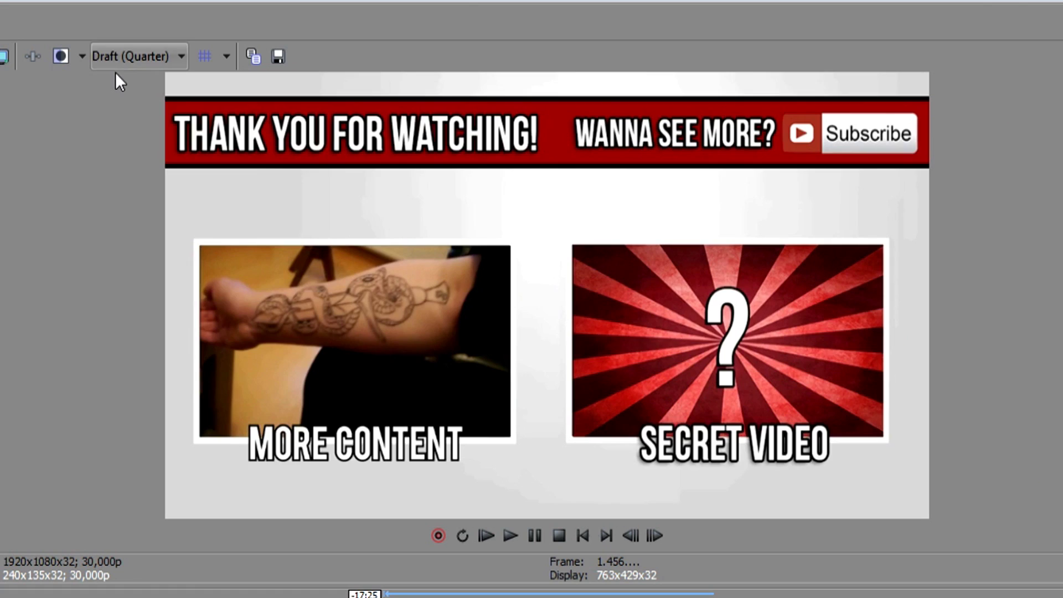
{"action": "left_click", "coordinate": [124, 52]}
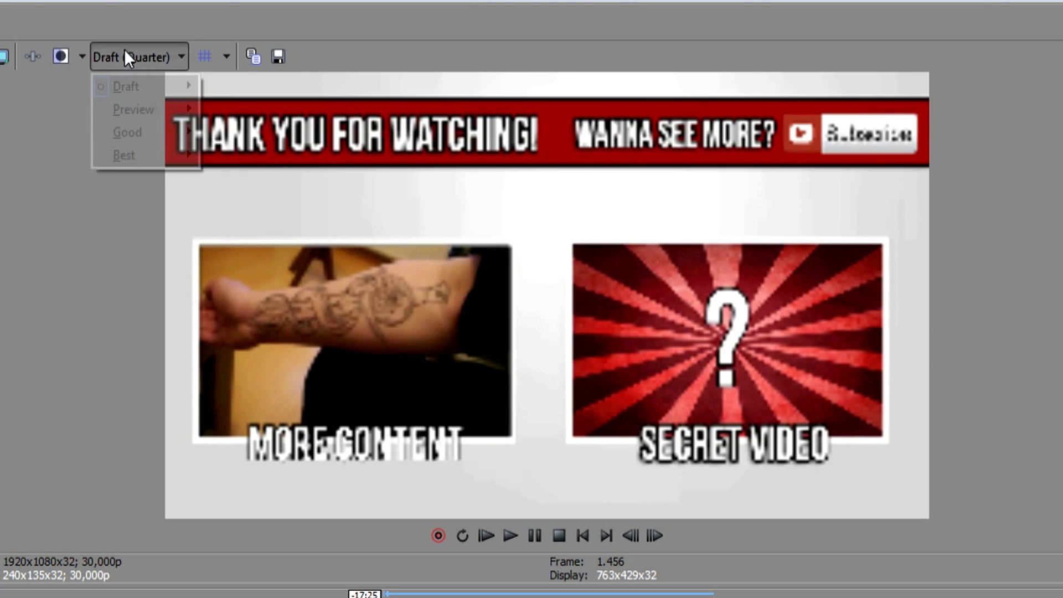
{"action": "left_click", "coordinate": [88, 271]}
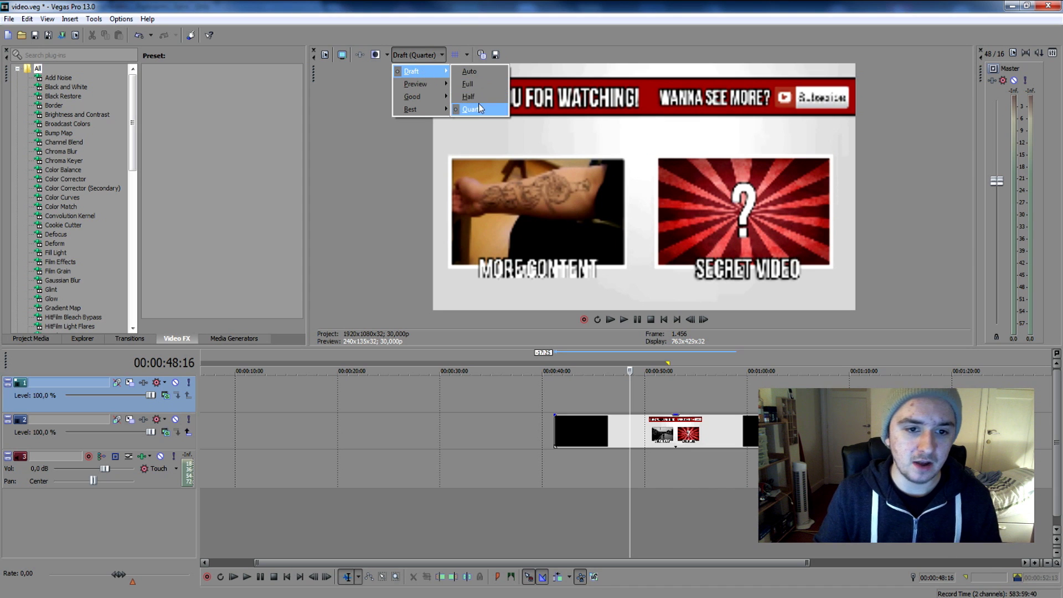
{"action": "left_click", "coordinate": [474, 147]}
{"action": "left_click", "coordinate": [607, 389]}
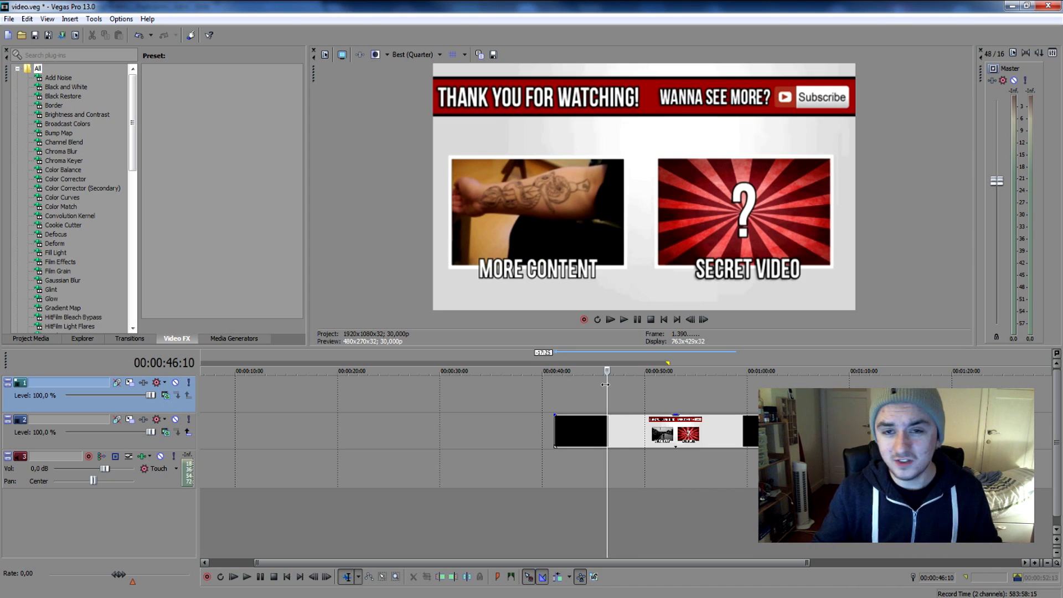
Play the outro end screen at Best (Quarter) and stop playback.
{"action": "key", "text": "space"}
{"action": "left_click", "coordinate": [675, 391]}
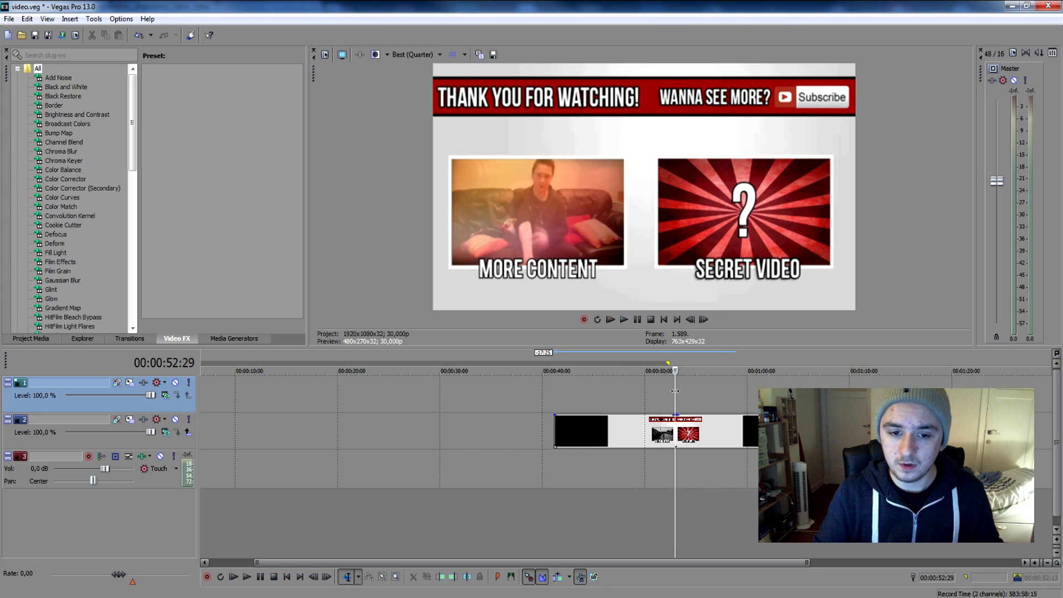
{"action": "key", "text": "space"}
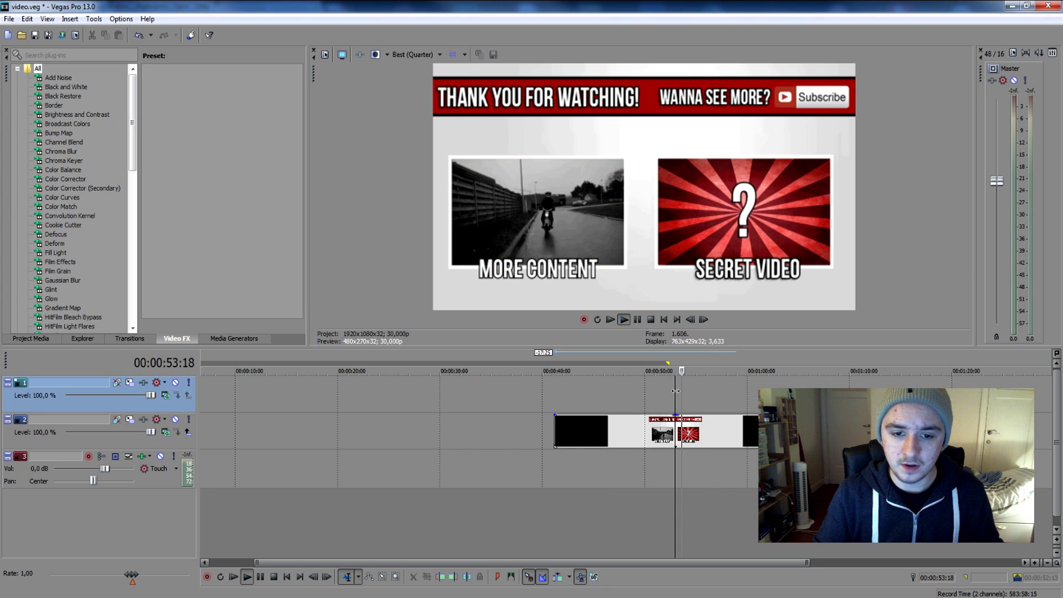
{"action": "key", "text": "space"}
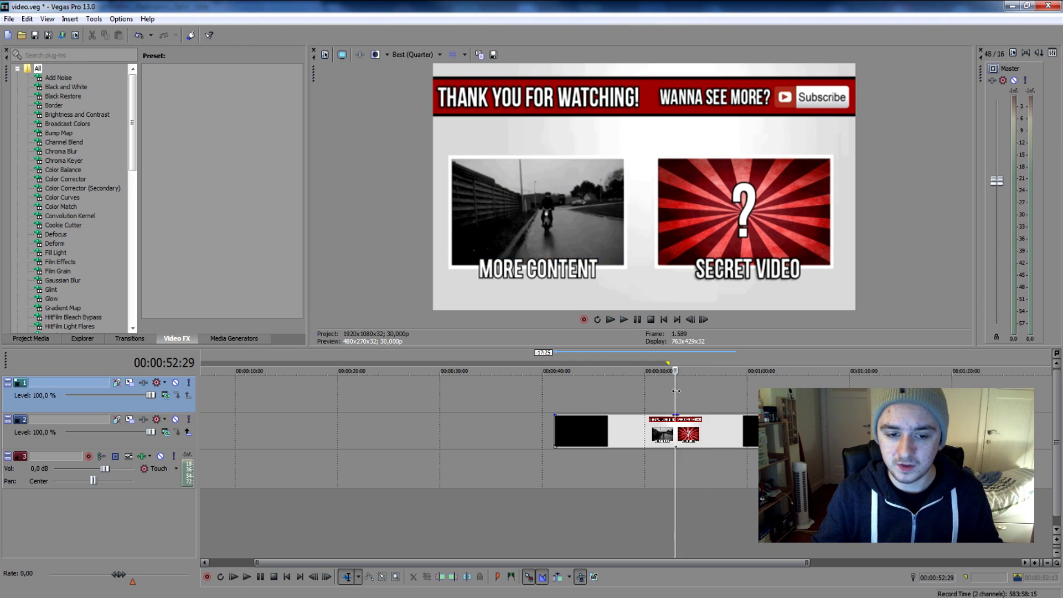
{"action": "left_click", "coordinate": [706, 426]}
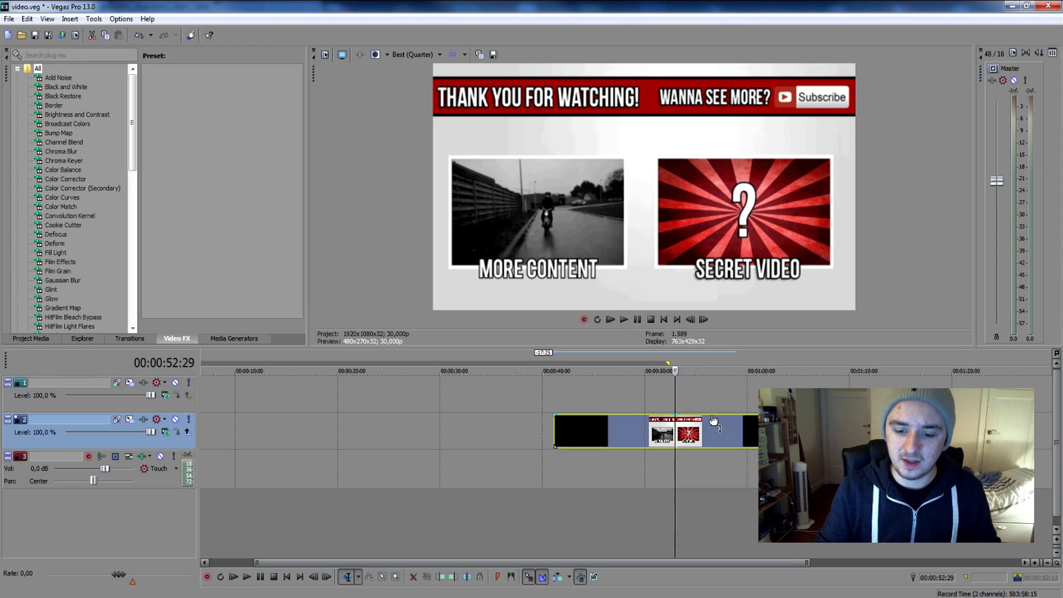
{"action": "left_click", "coordinate": [675, 424]}
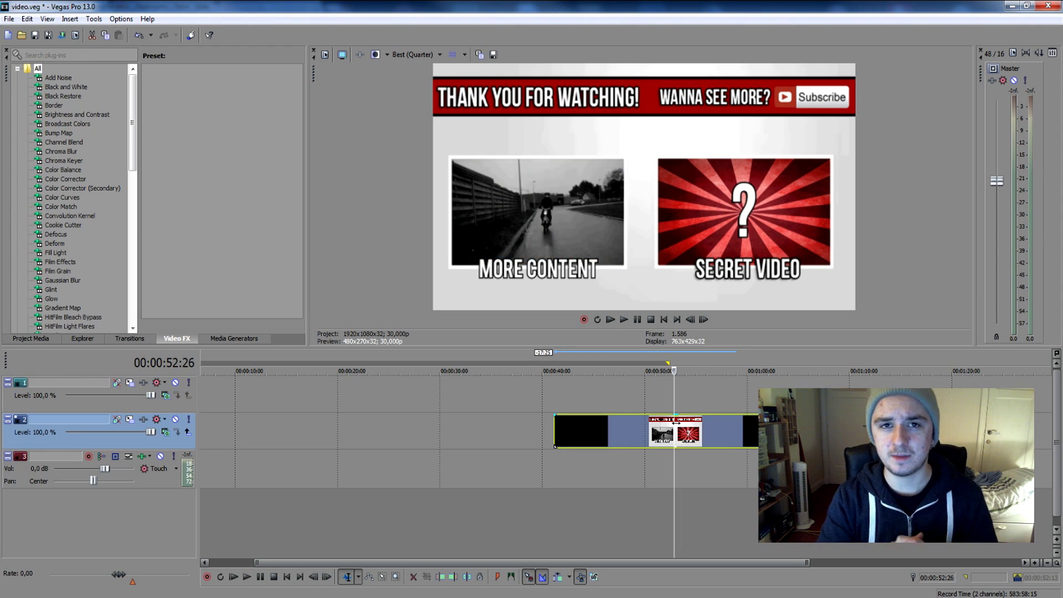